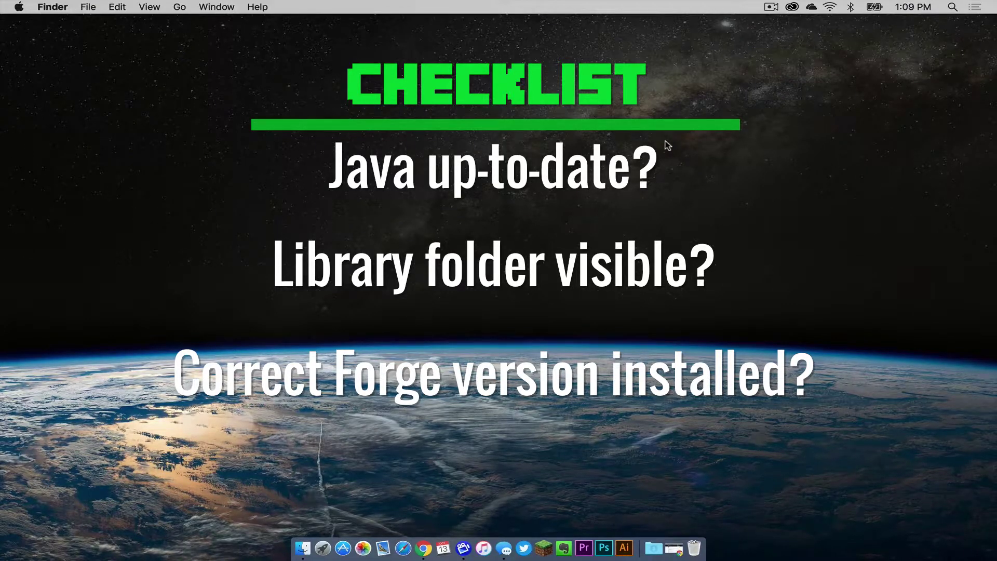
Download the VeinMiner 0.34.1 release file for Minecraft 1.10 from its CurseForge project page and keep the JAR
left_click(676, 557)
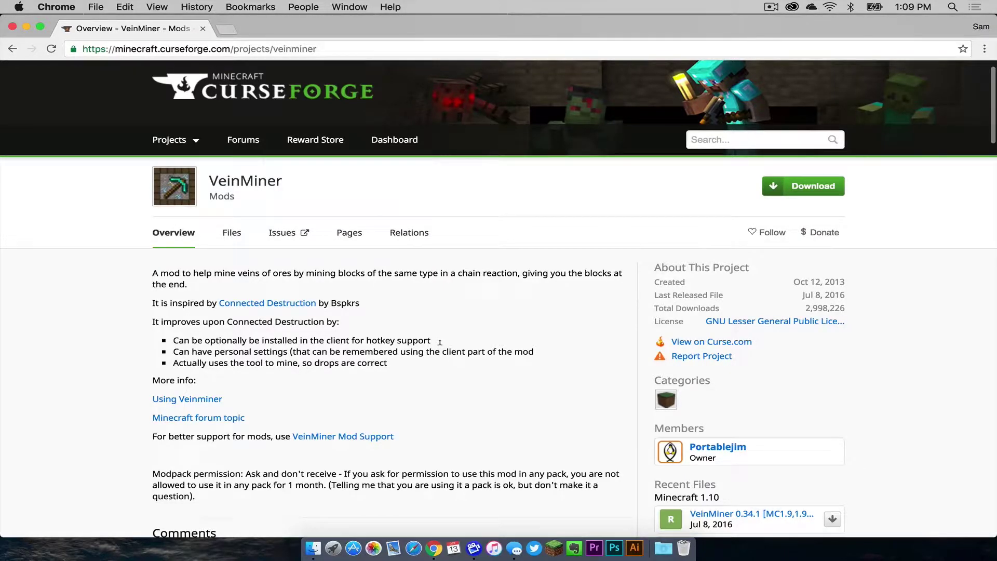
scroll(475, 328, "down", 5)
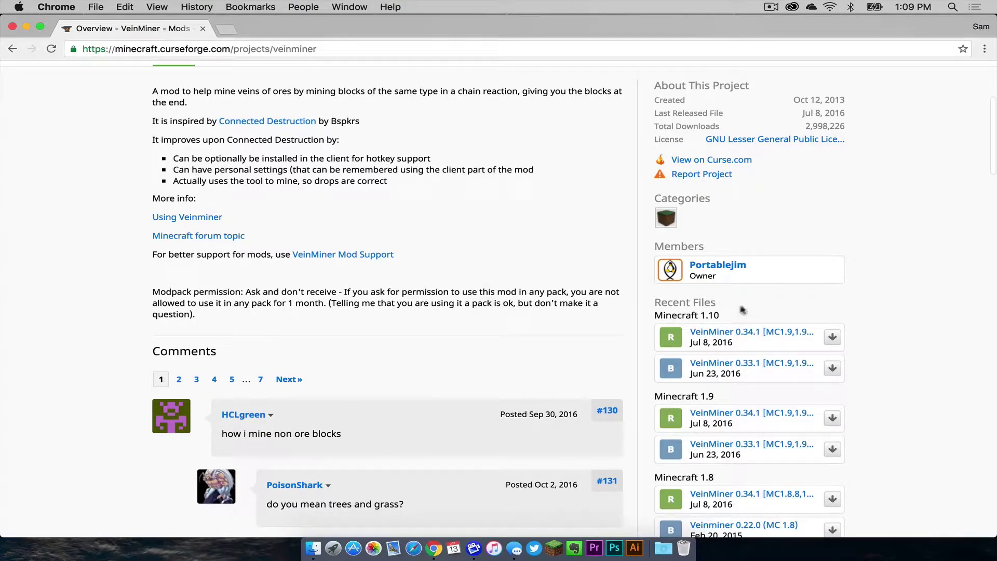
left_click_drag(653, 303, 719, 305)
left_click(718, 305)
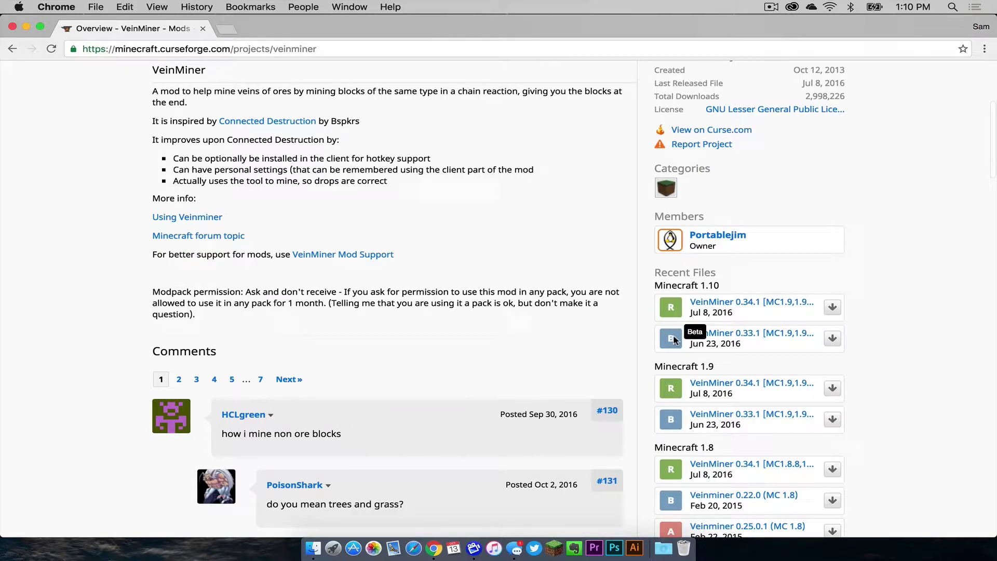
left_click(830, 309)
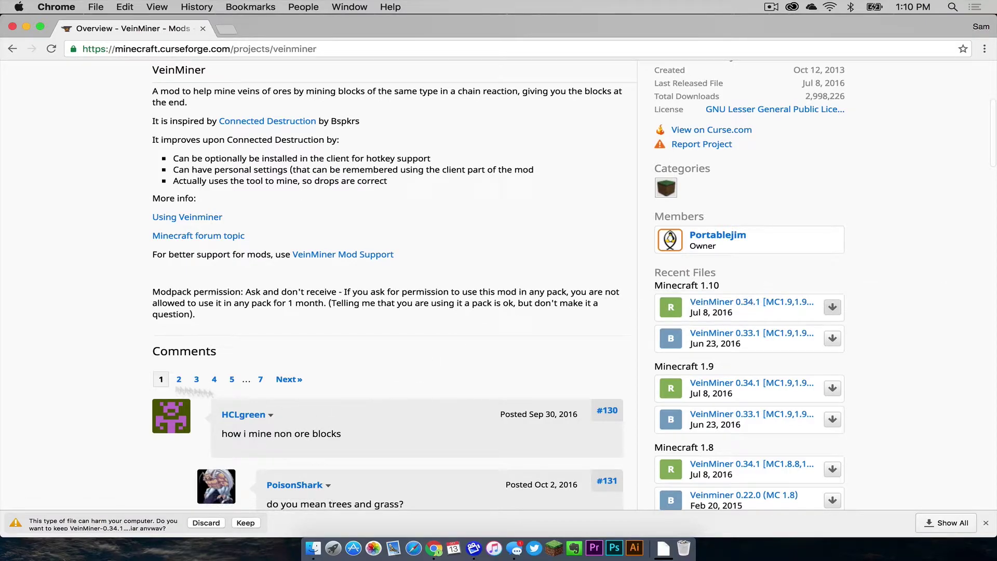
left_click(245, 523)
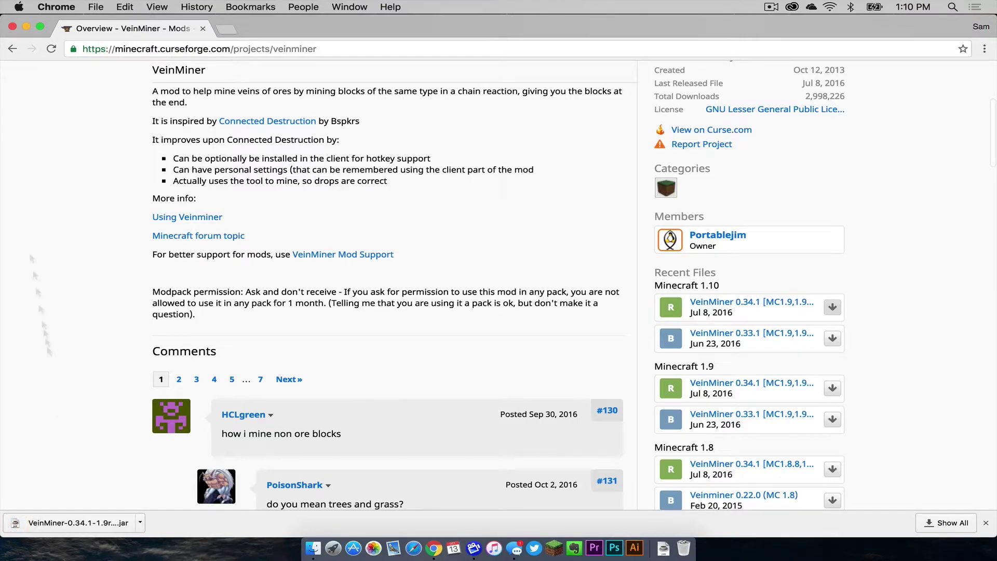
Close the browser window and move the downloaded VeinMiner JAR onto the desktop
left_click(13, 27)
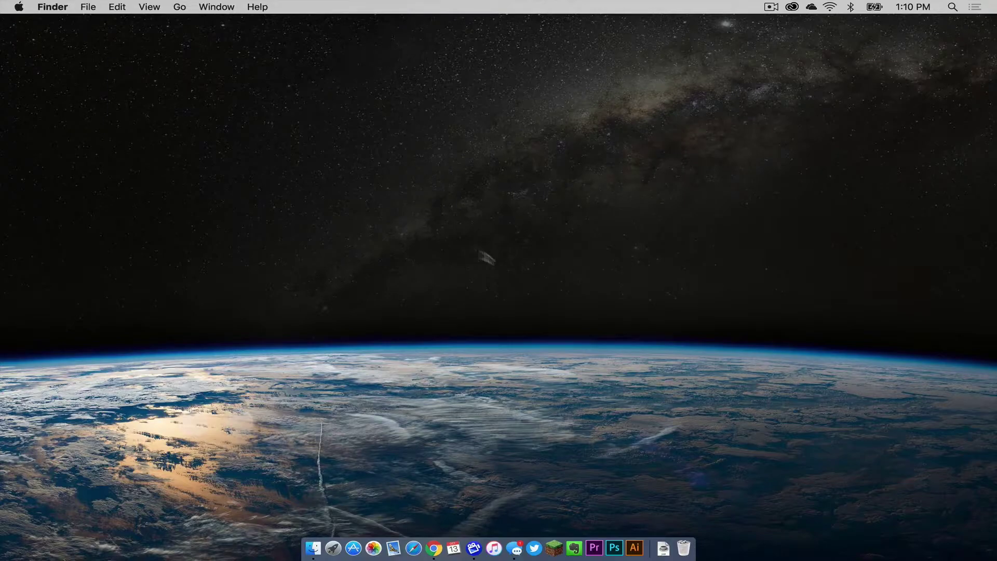
left_click(664, 552)
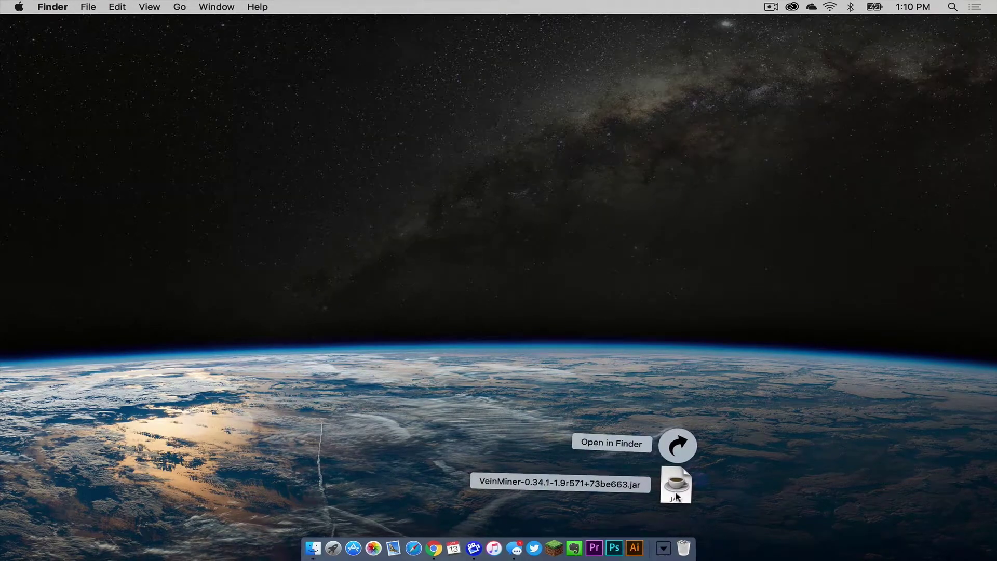
left_click_drag(672, 485, 969, 114)
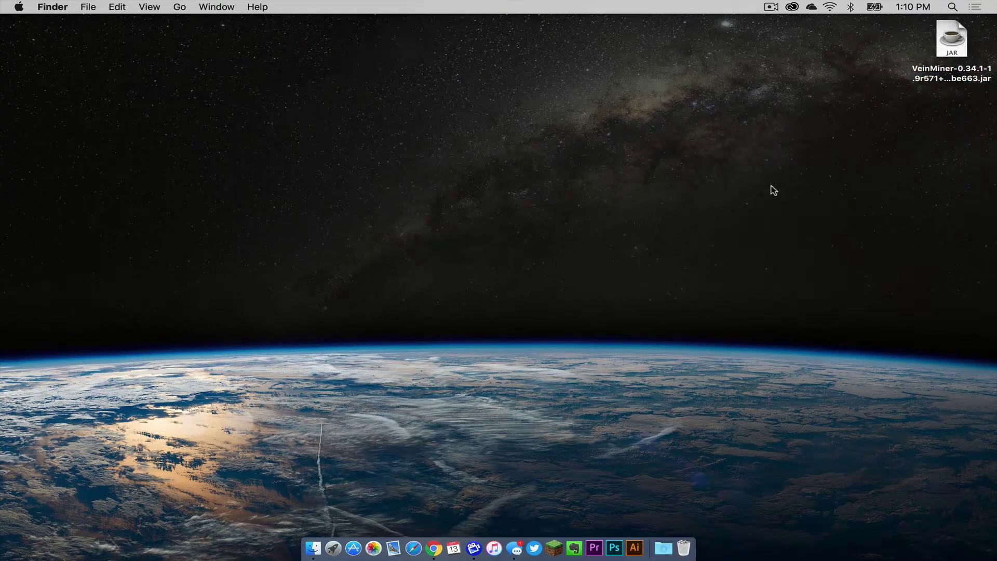
In Finder, go from the home folder through Library, Application Support and minecraft to the mods folder
left_click(314, 547)
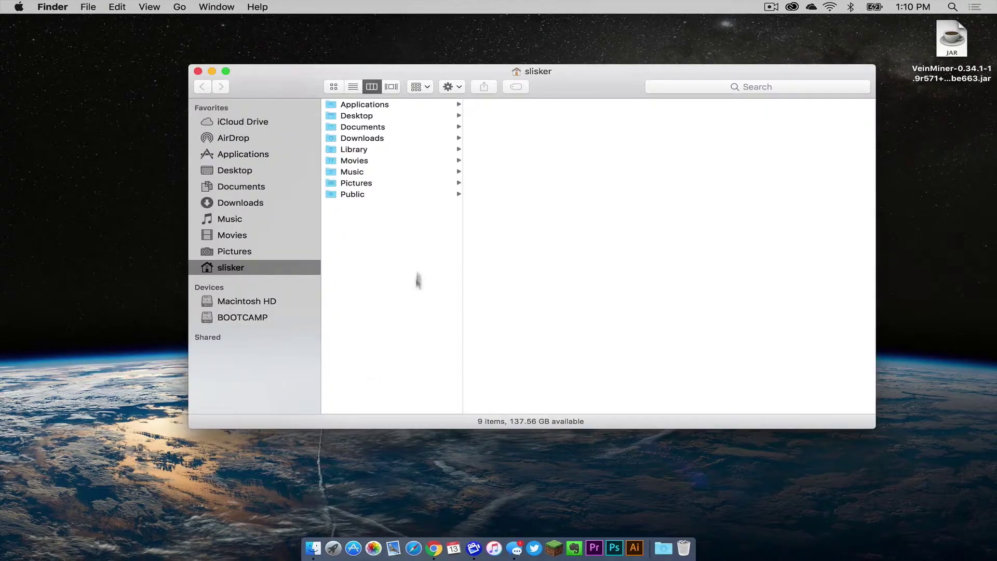
left_click(380, 151)
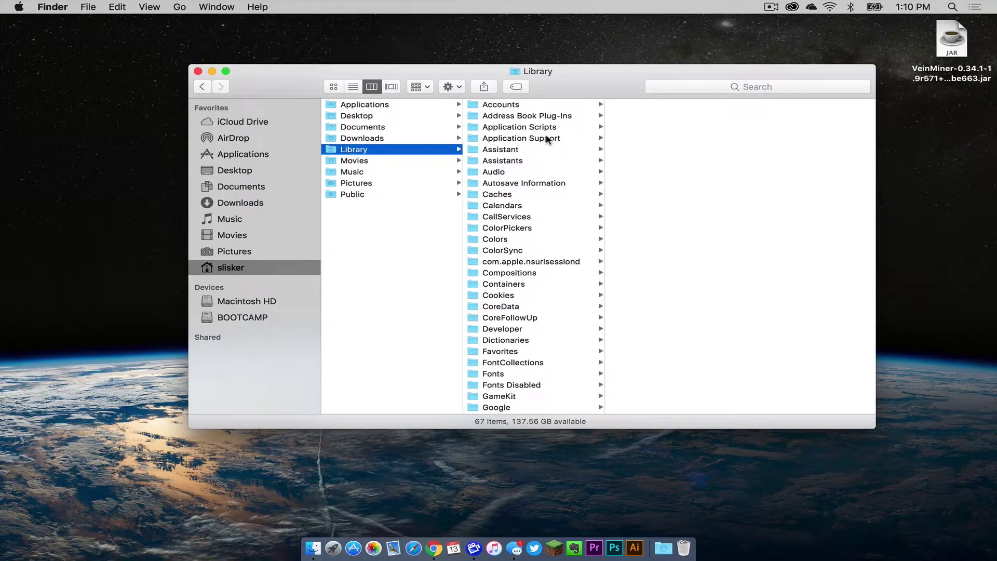
left_click(548, 139)
scroll(690, 162, "down", 15)
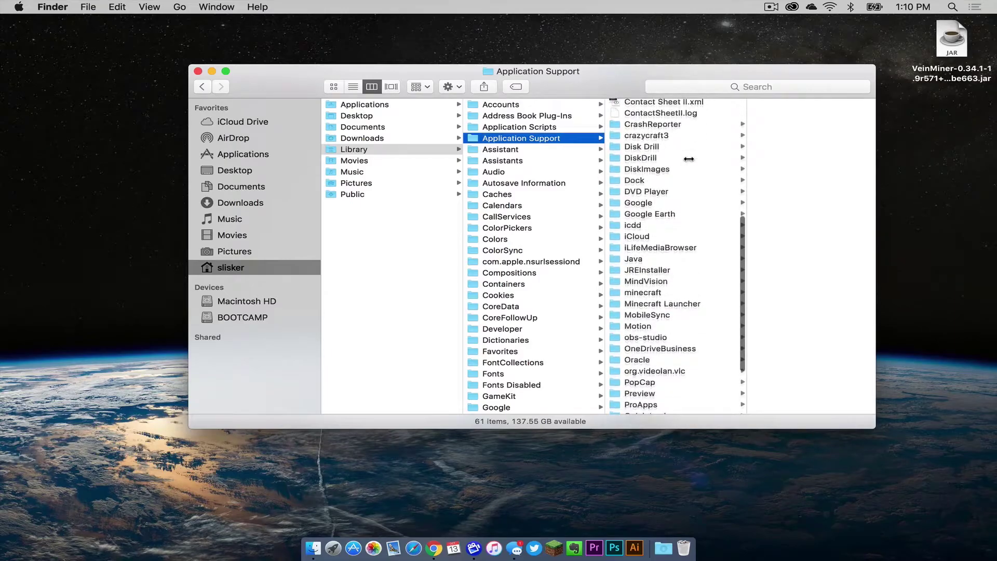
left_click(652, 226)
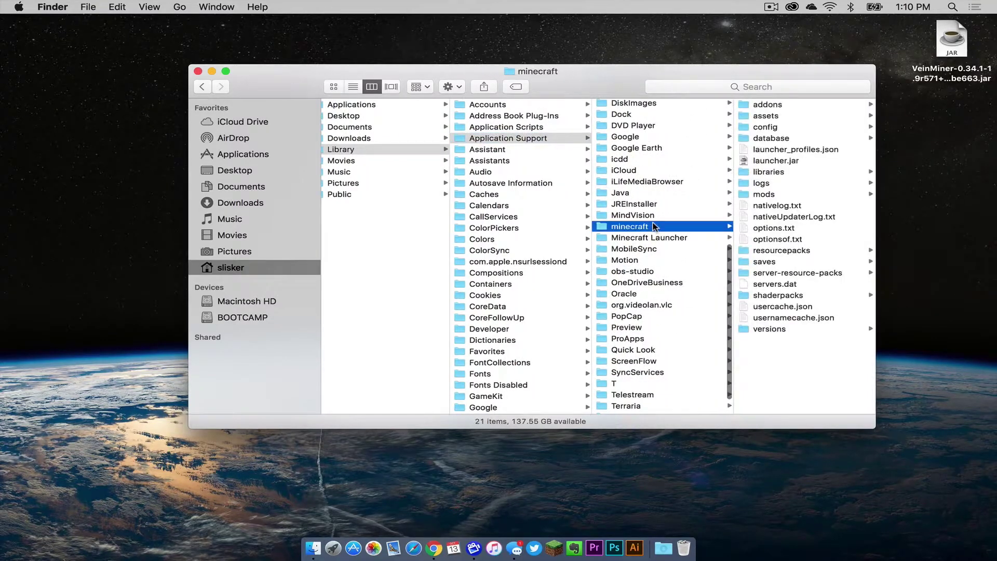
left_click(779, 194)
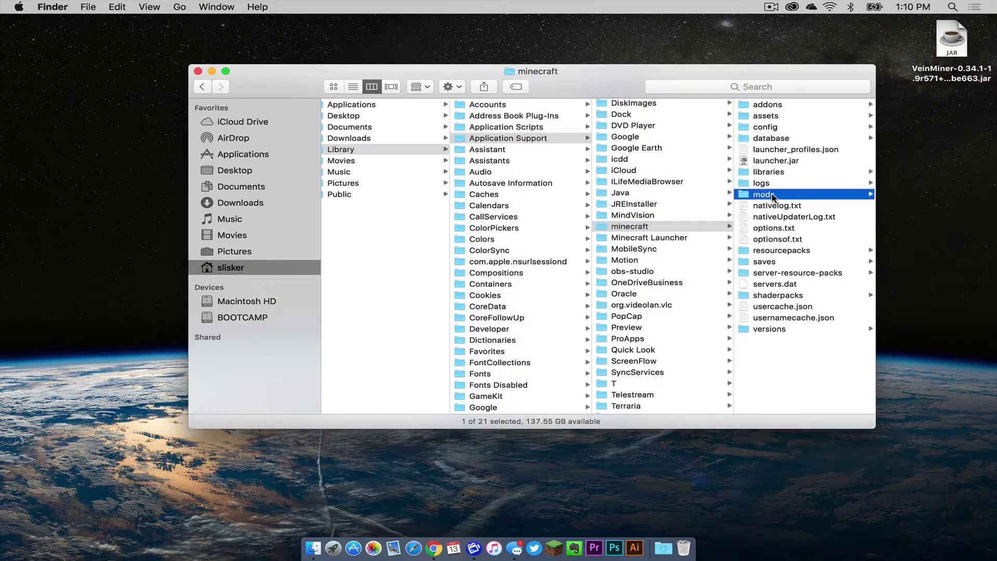
Move the VeinMiner JAR from the desktop into the mods folder and close the Finder window
left_click_drag(959, 39, 780, 167)
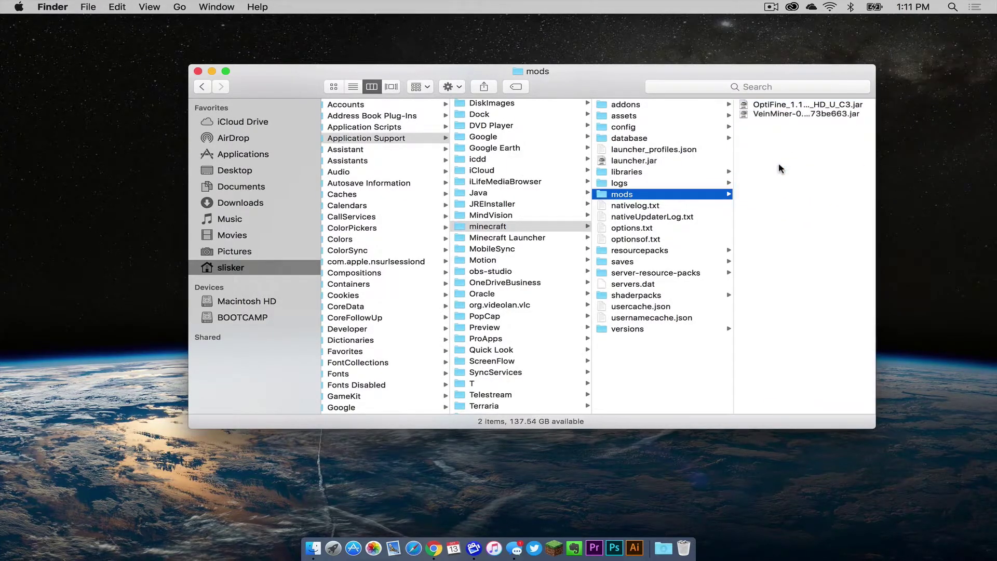
left_click(785, 195)
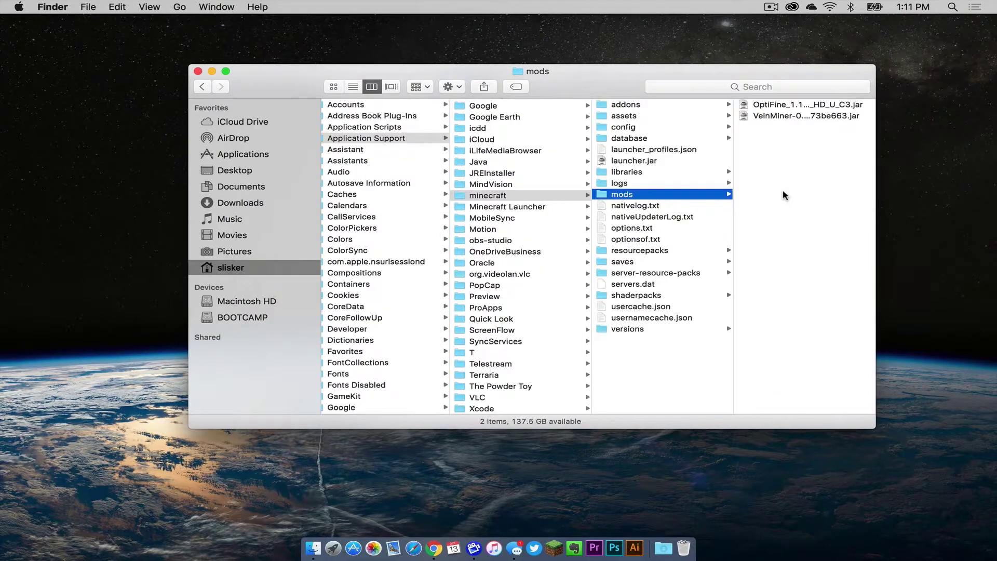
left_click(198, 71)
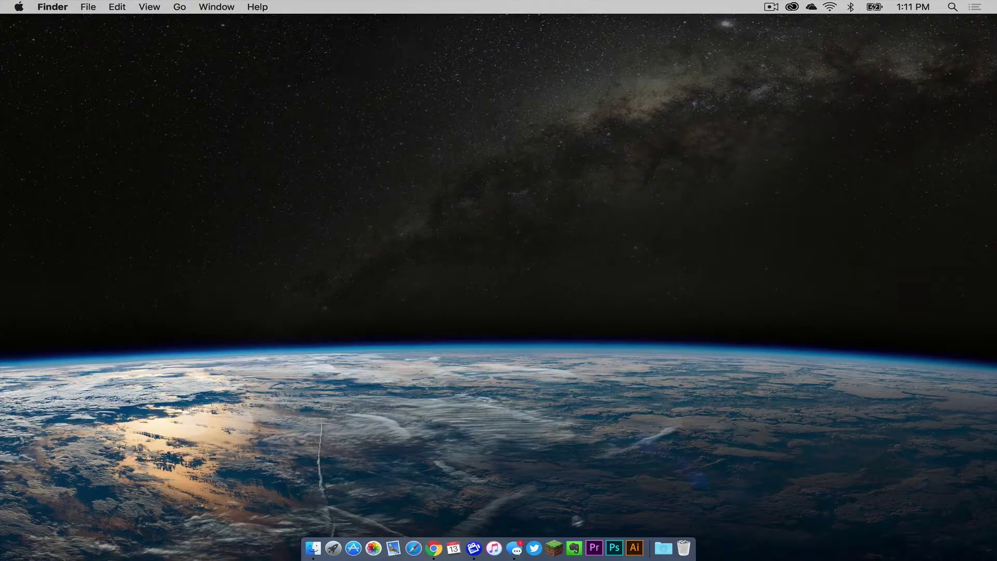
Launch Minecraft with the forge profile and check the mod list for Vein Miner
left_click(555, 544)
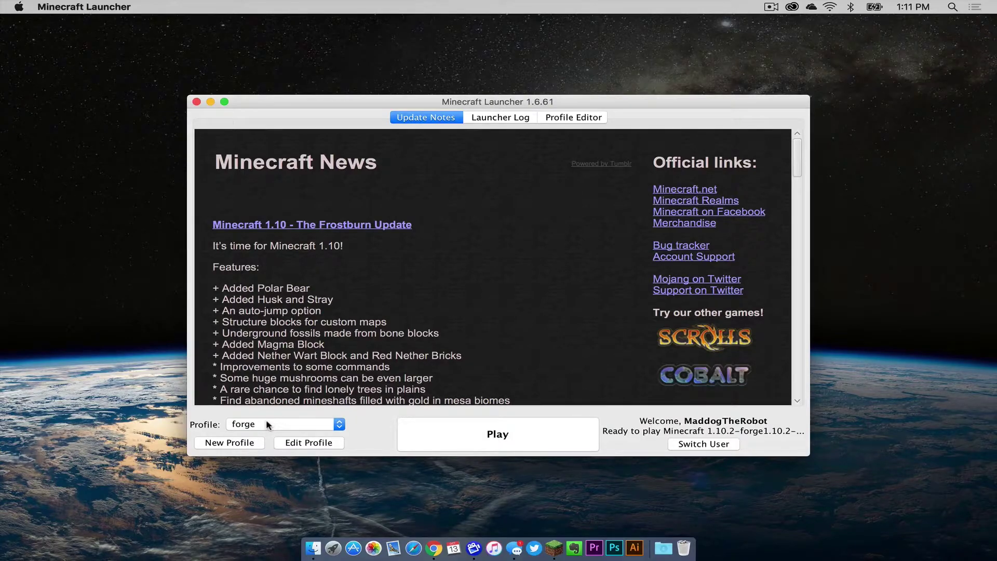
left_click(478, 443)
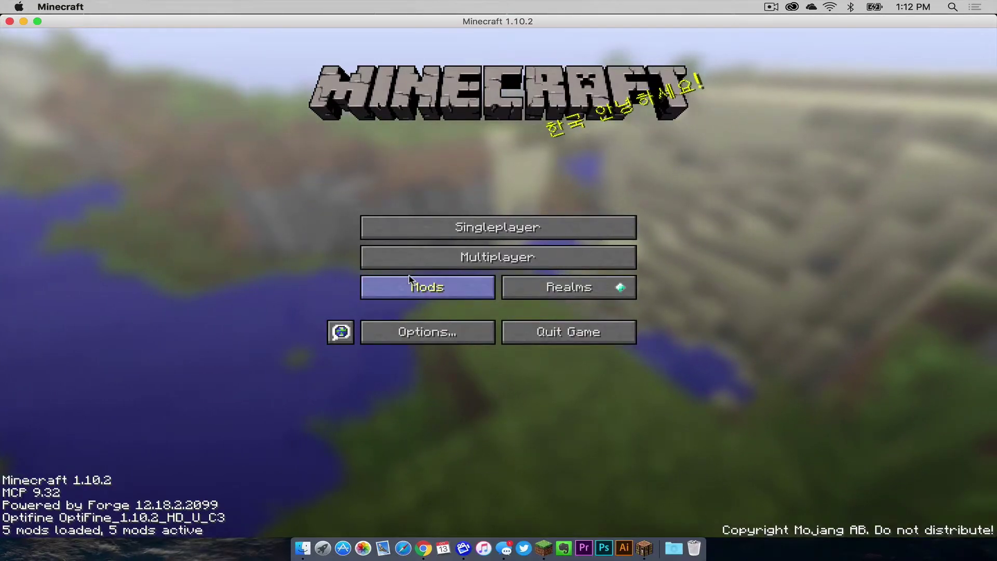
left_click(375, 280)
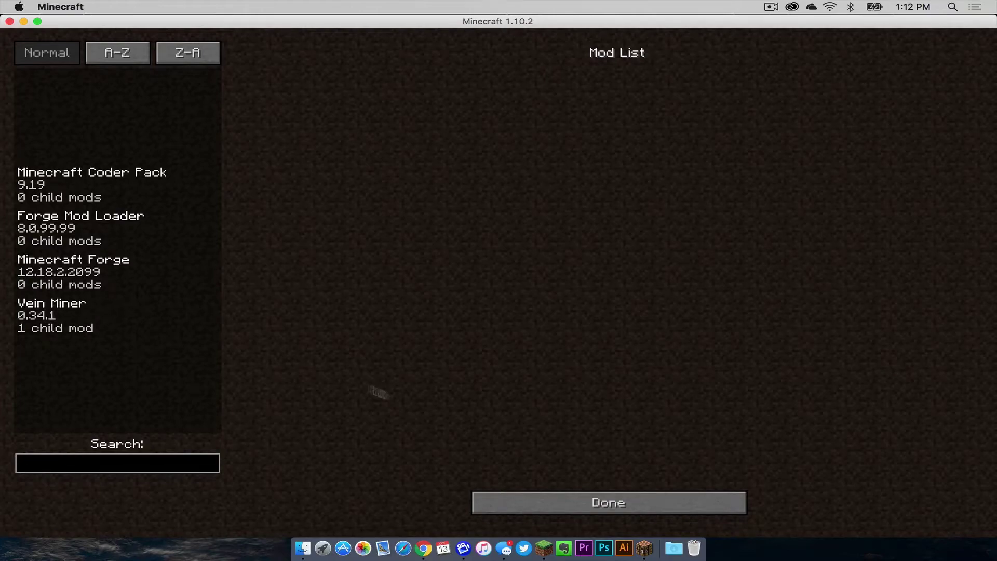
left_click(541, 494)
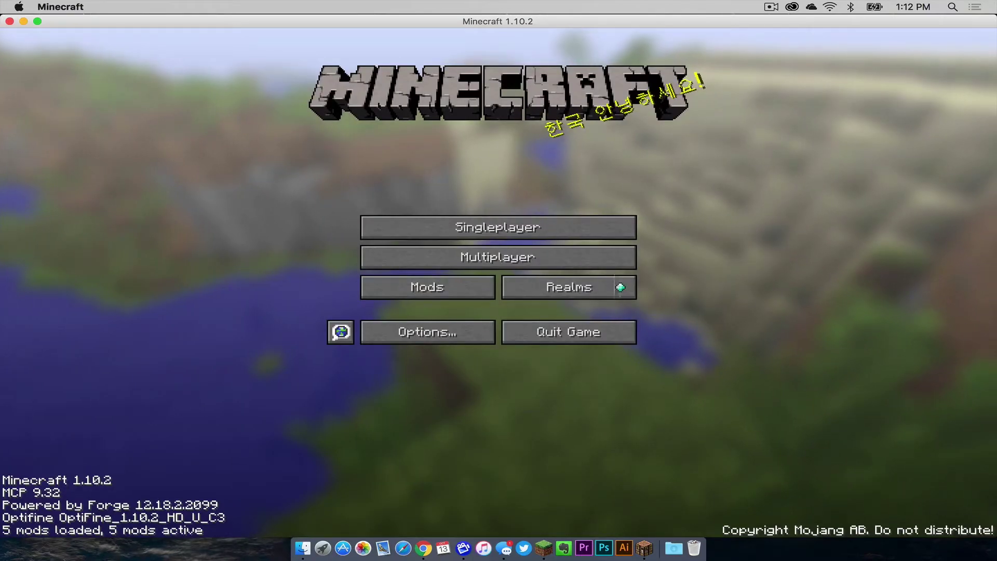
Set up a new singleplayer world named "vein miner" and switch its game mode
left_click(519, 229)
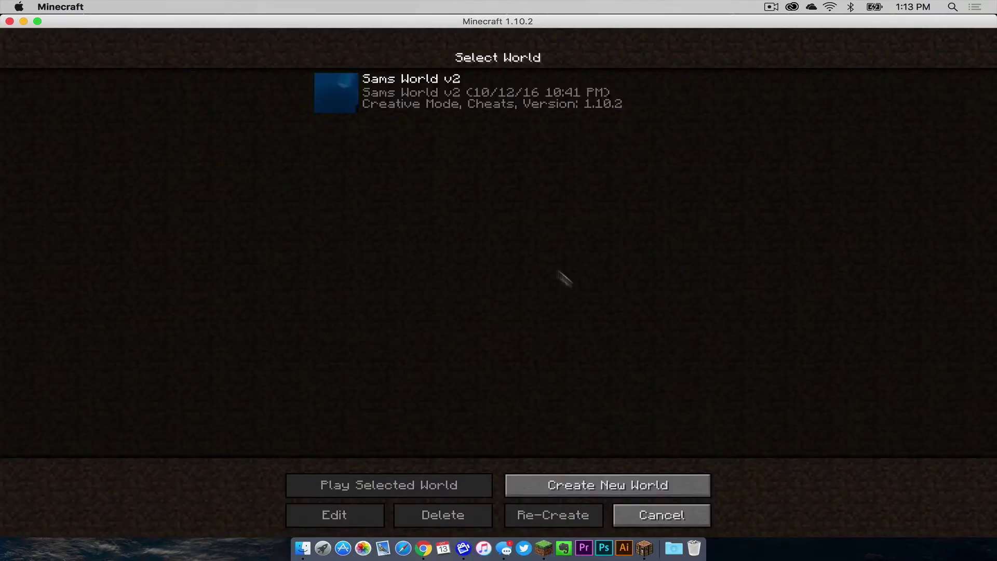
left_click(568, 491)
key("BackSpace")
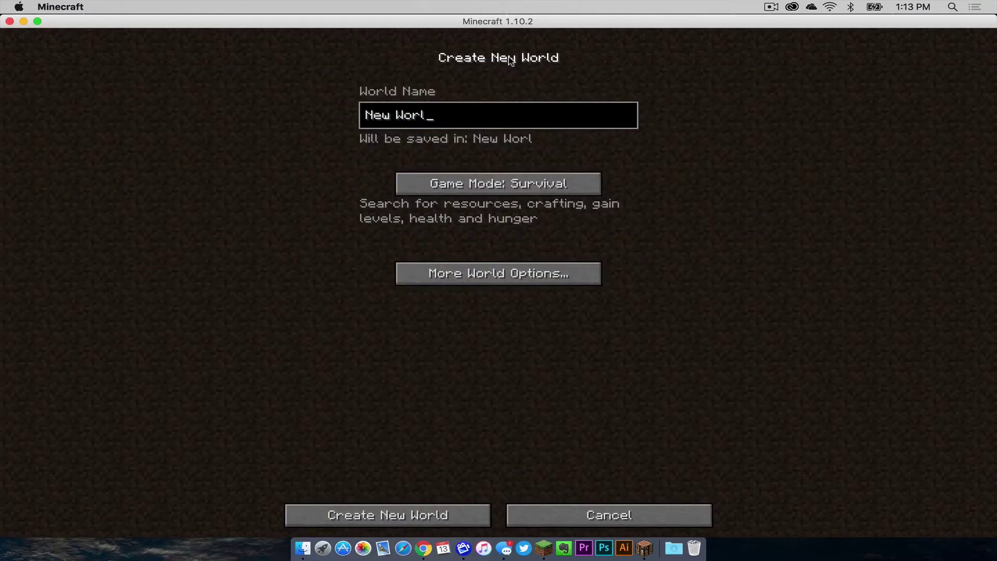
key("BackSpace")
key("BackSpace")
key("BackSpace")
key("BackSpace")
key("BackSpace")
key("BackSpace")
key("BackSpace")
key("BackSpace")
type("vein")
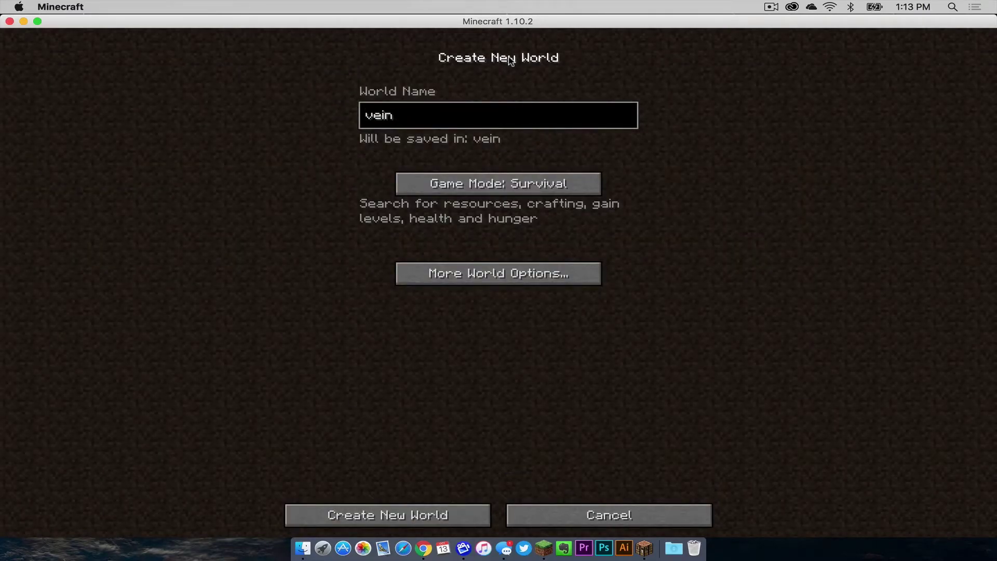
type(" miner")
left_click(476, 178)
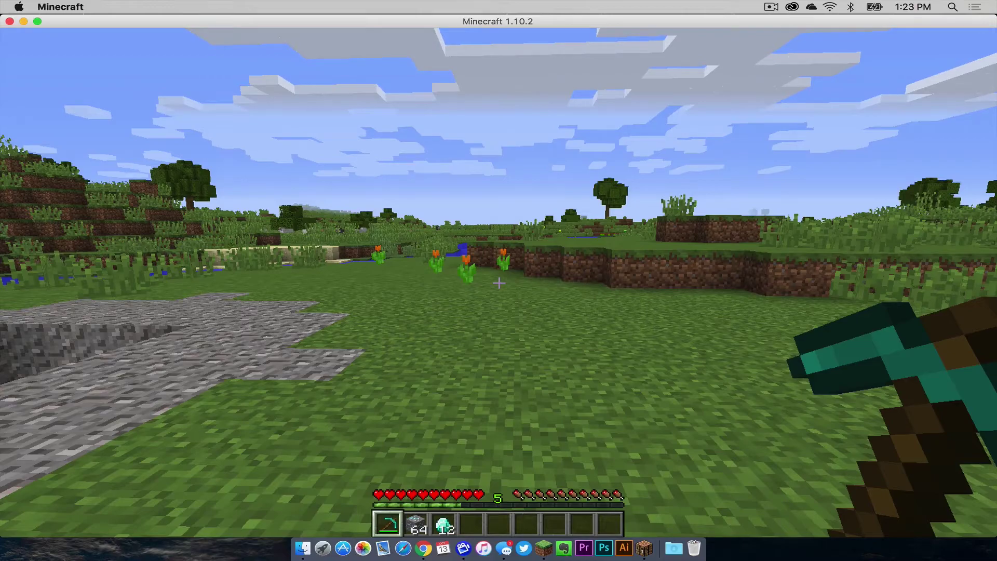
Run the /veinminerc command without an argument to list its activation options
key("t")
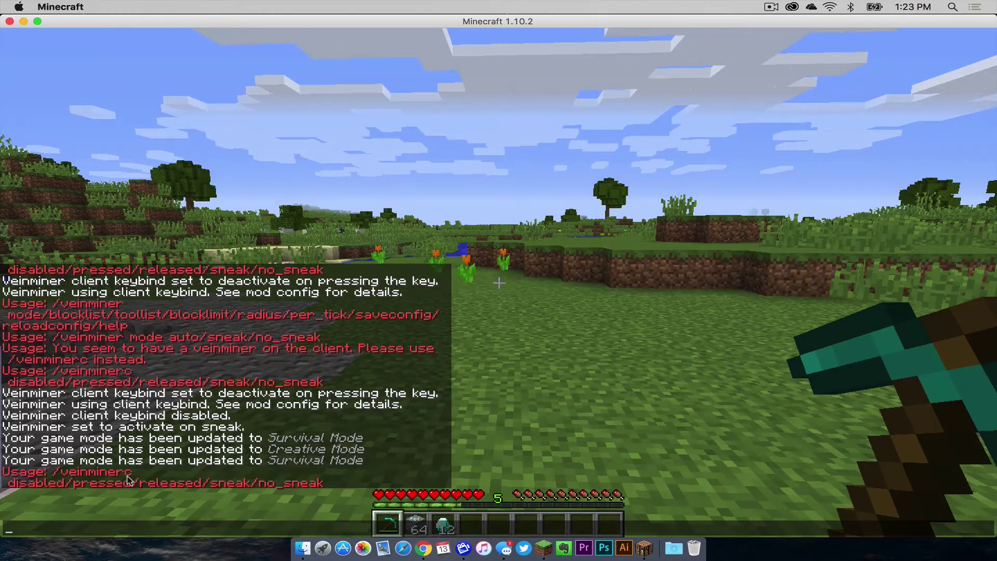
key("Escape")
key("slash")
type("veinm")
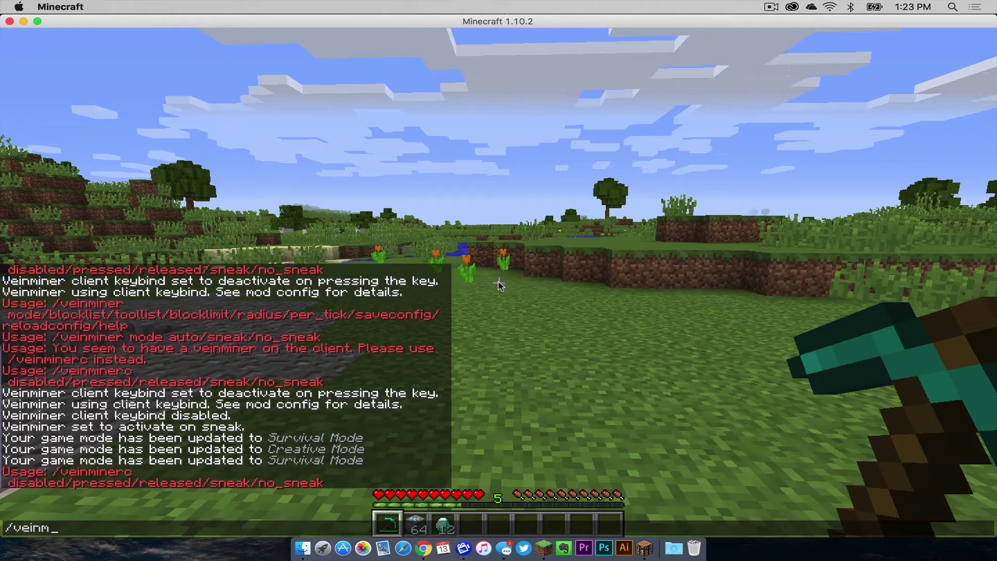
type("inerc")
key("Return")
Set VeinMiner to activate on sneaking with the command /veinminerc sneak
key("t")
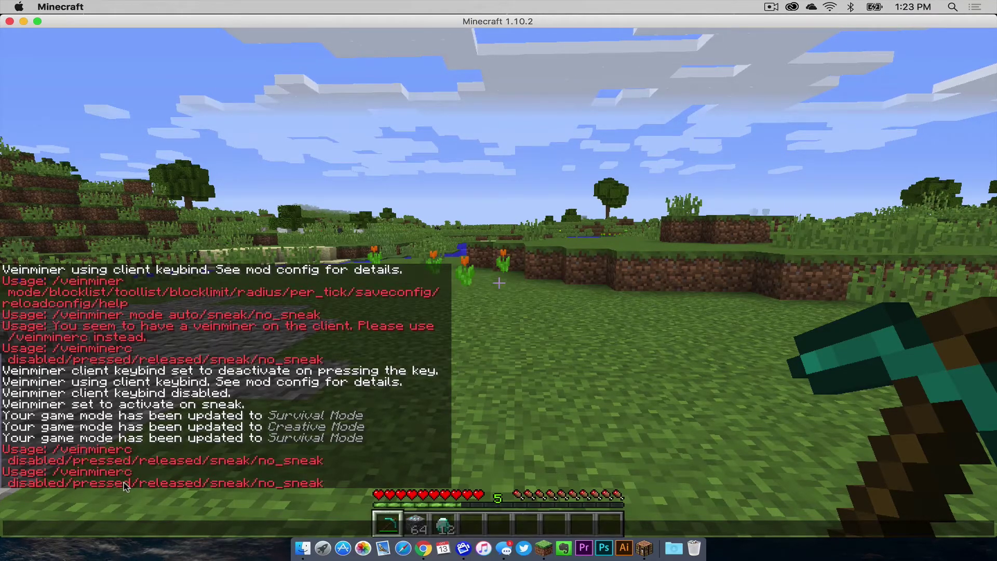
type("/veinminerc s")
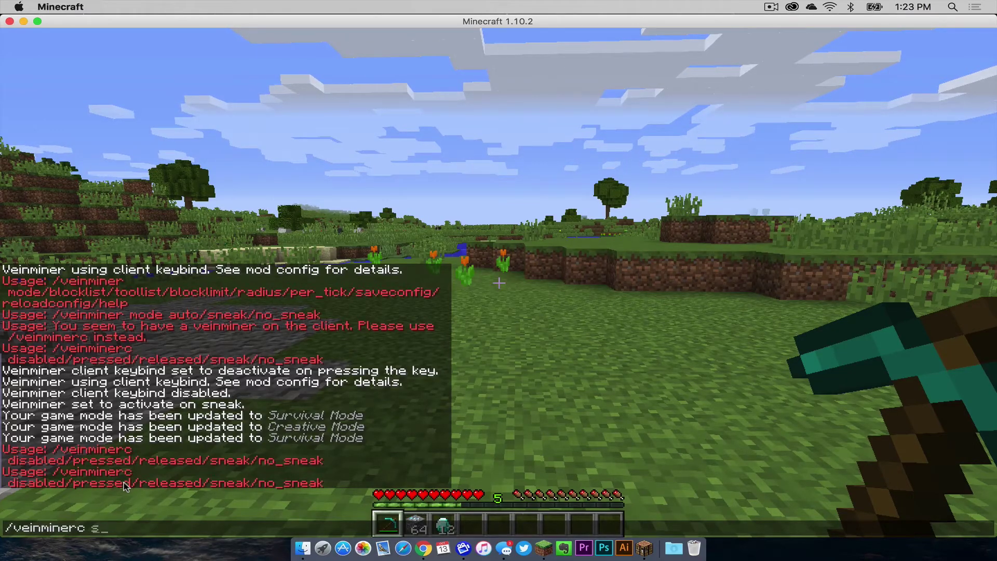
type("ak")
key("Return")
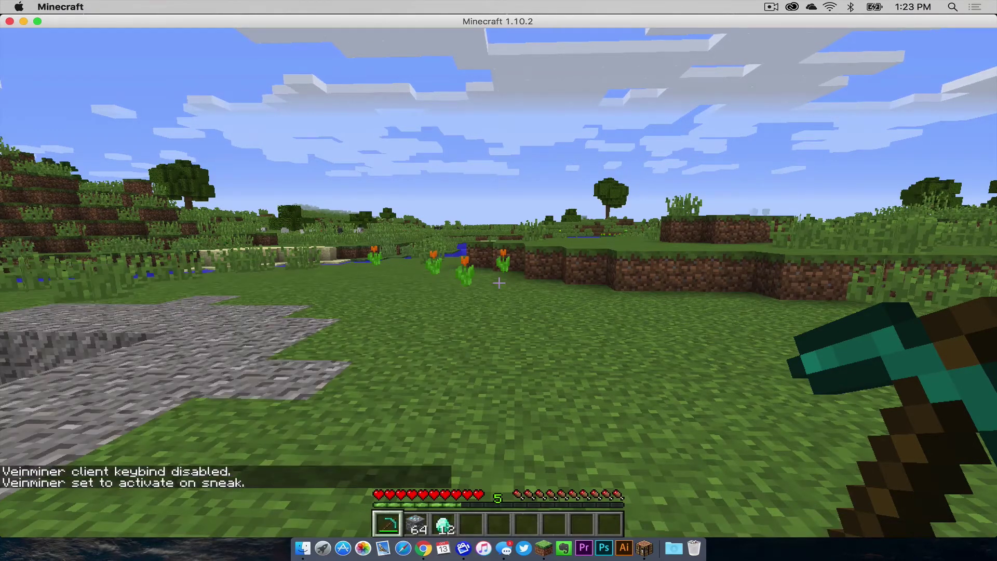
Place eight Diamond Ore blocks on the grass in two adjoining rows
mouse_move(498, 282)
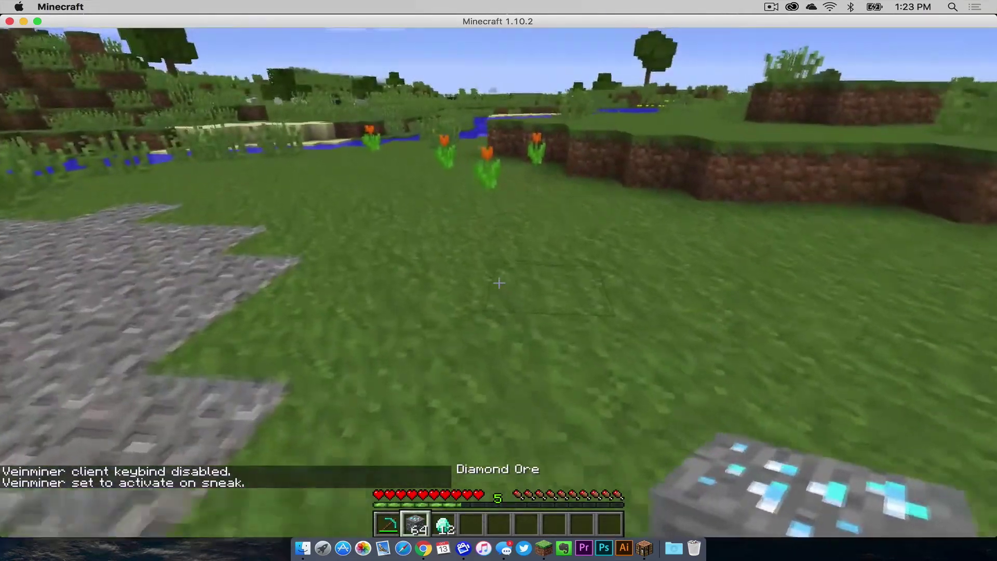
right_click(499, 282)
right_click(498, 283)
right_click(499, 283)
right_click(498, 283)
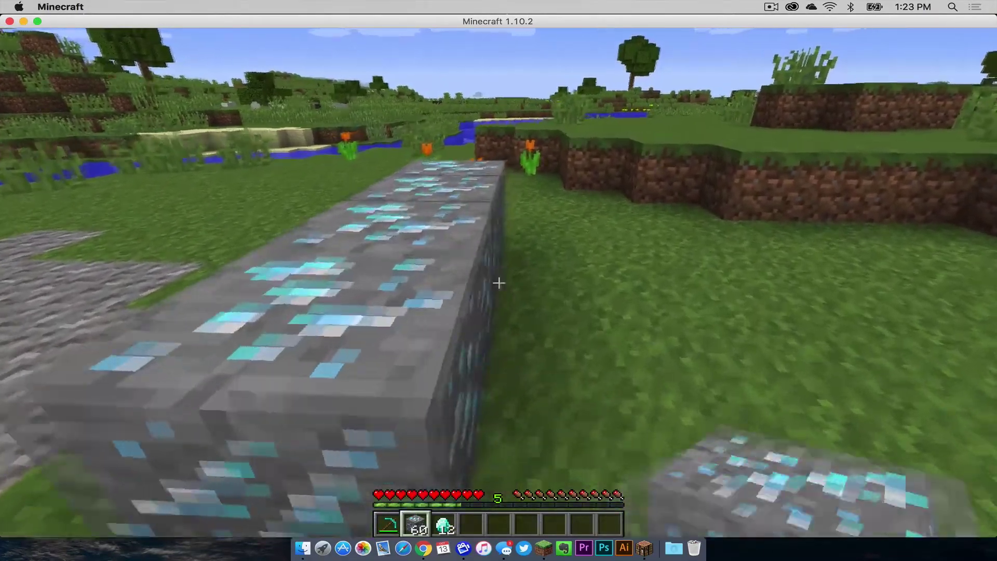
right_click(498, 283)
right_click(498, 283)
right_click(499, 283)
right_click(499, 283)
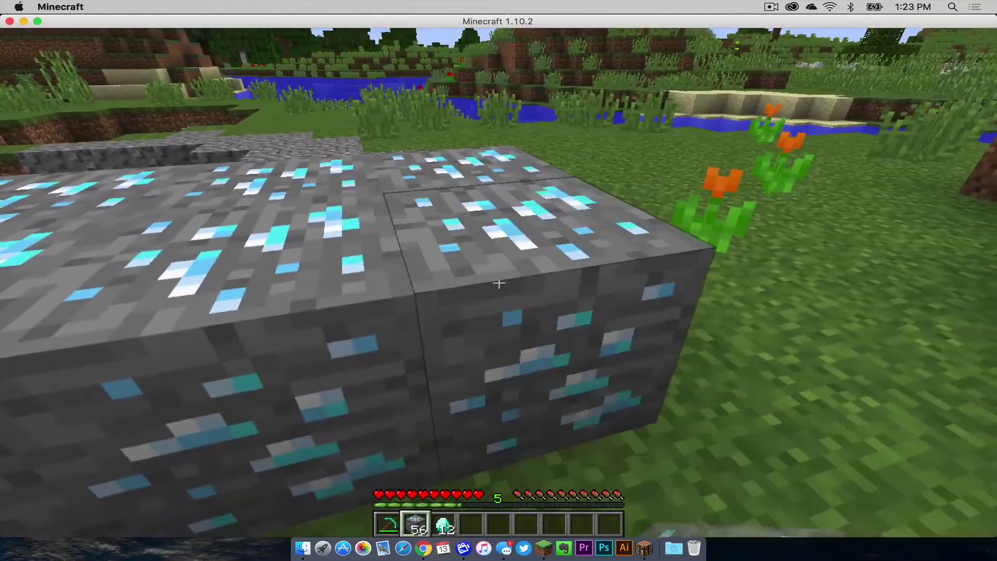
Equip the Diamond Pickaxe, mine a single ore block at the near end and collect the dropped diamond
key("1")
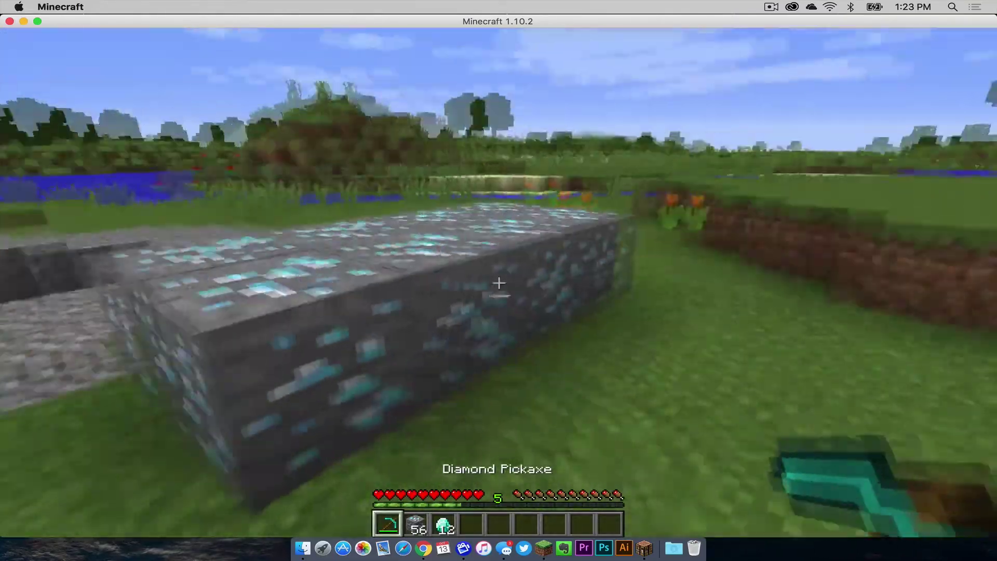
key("s")
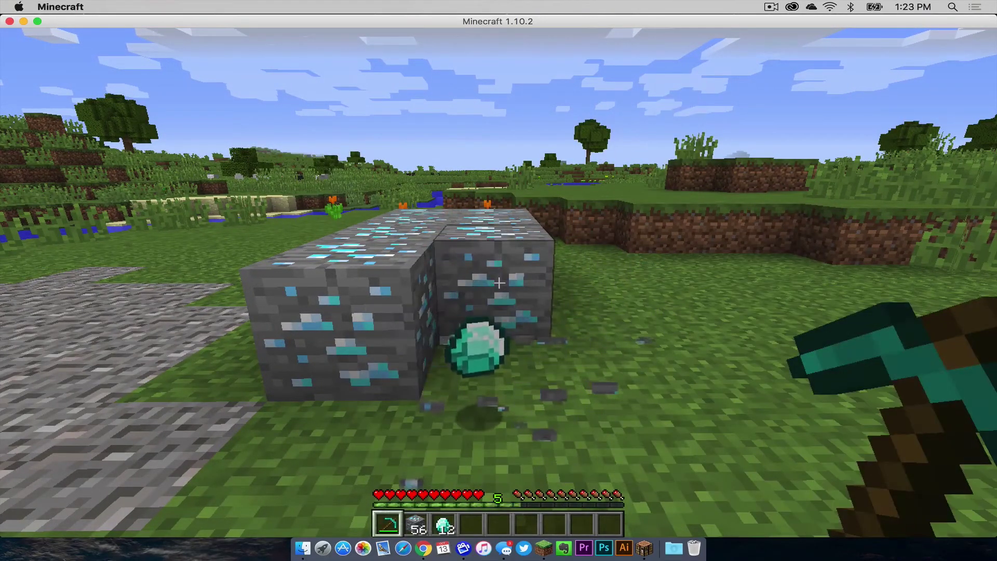
key("w")
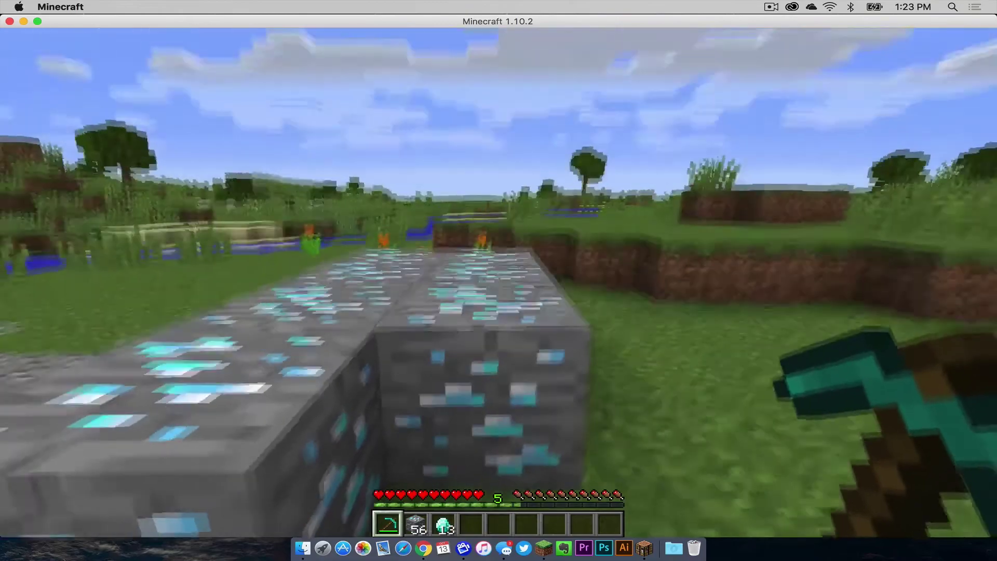
Mine the protruding diamond ore block at the near end of the remaining vein with the Diamond Pickaxe
key("s")
key("w")
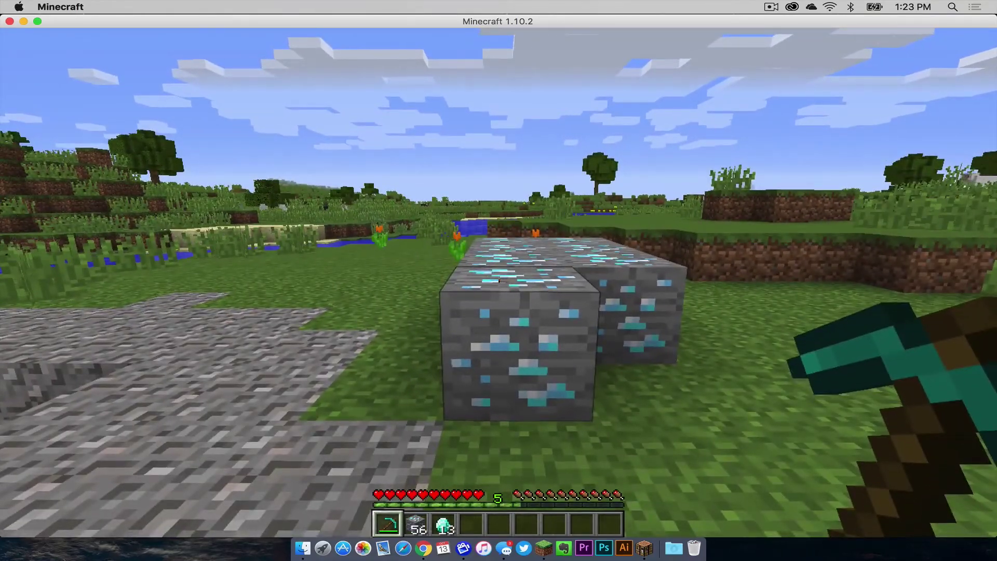
key("w")
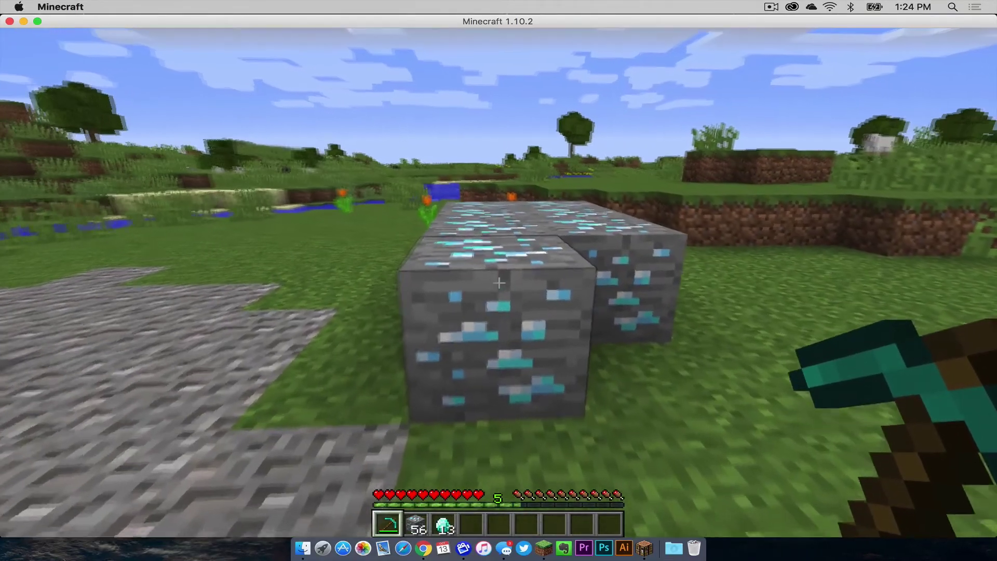
left_click(499, 284)
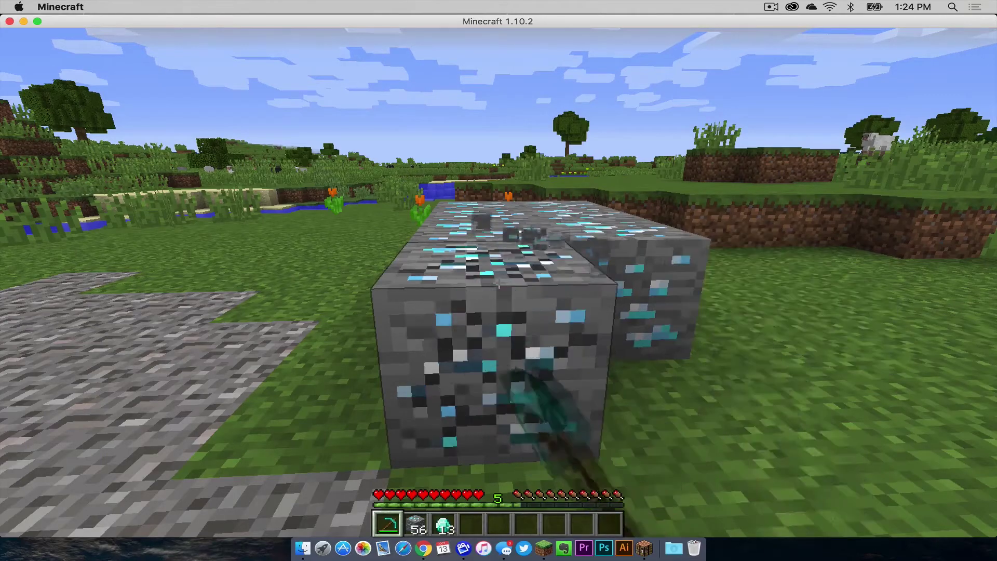